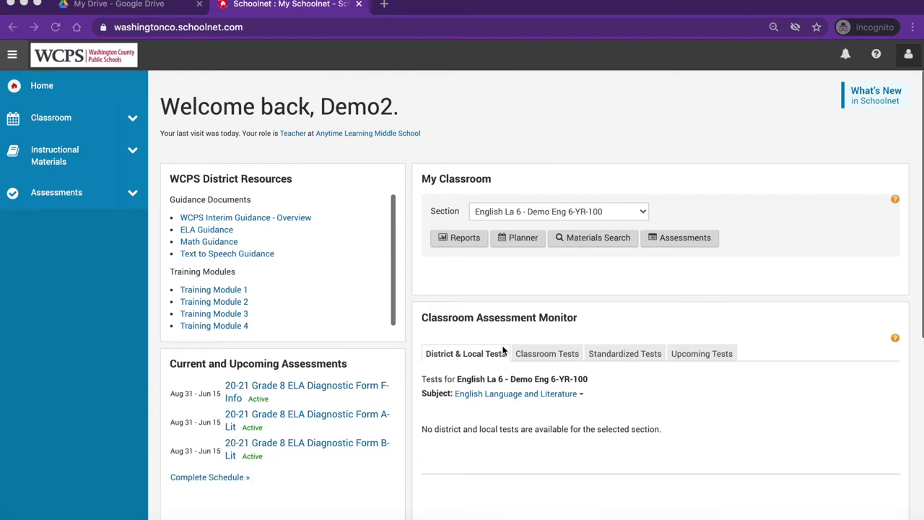
Launch Pearson SchoolNet from the Google apps grid in Google Drive
click(133, 6)
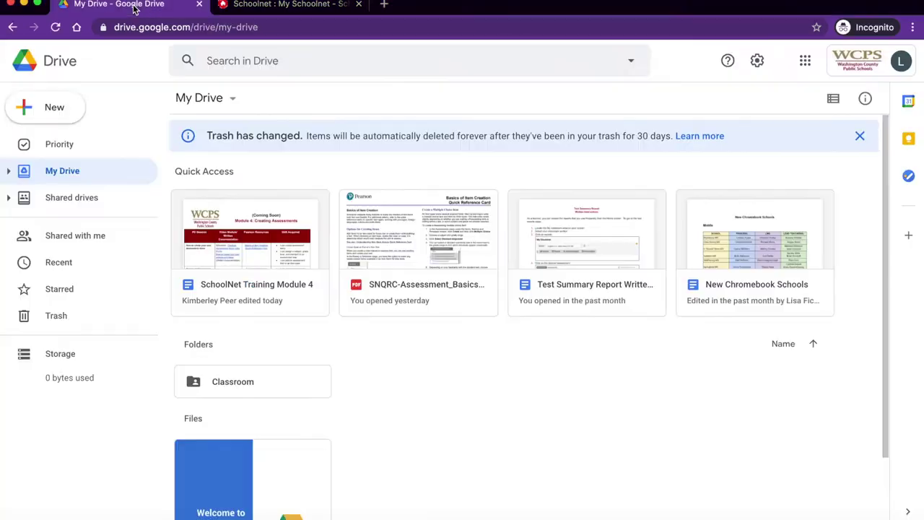
click(807, 63)
scroll(834, 192, down, 5)
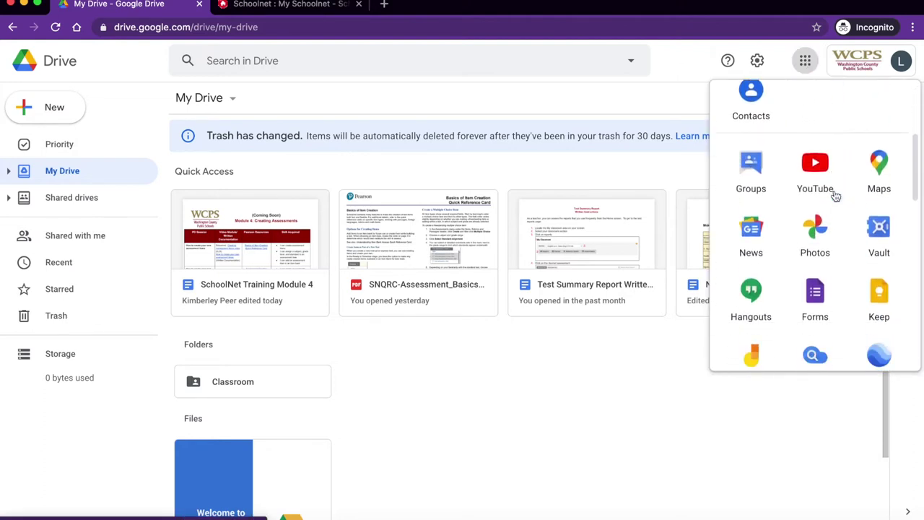
scroll(834, 193, down, 5)
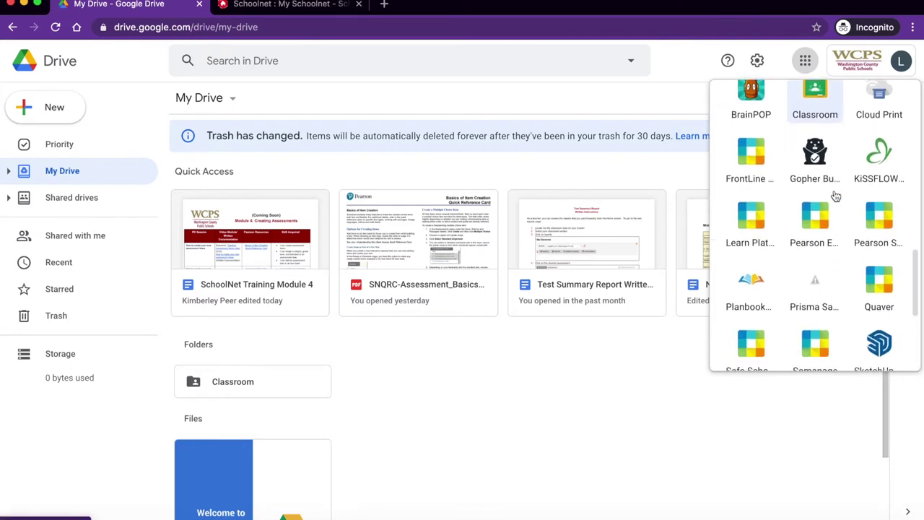
click(874, 216)
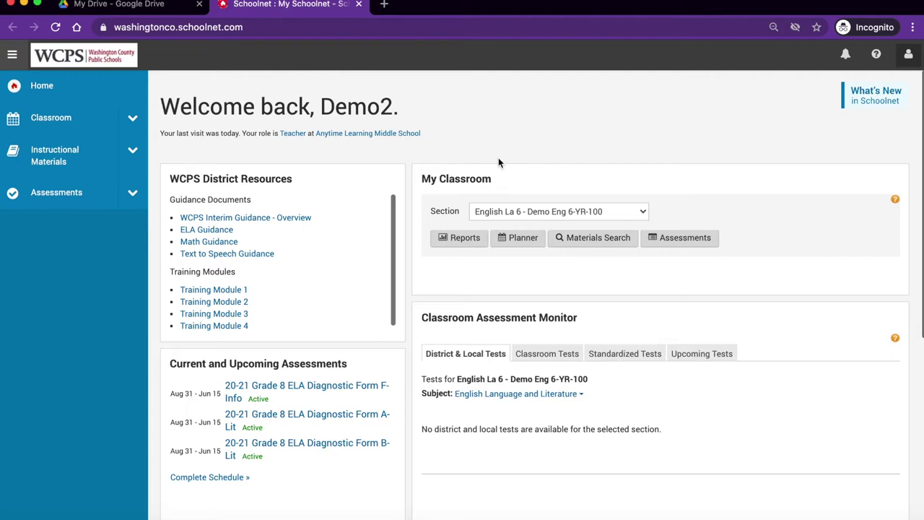
Expand Assessments in the sidebar and list the item types available under Create
click(133, 195)
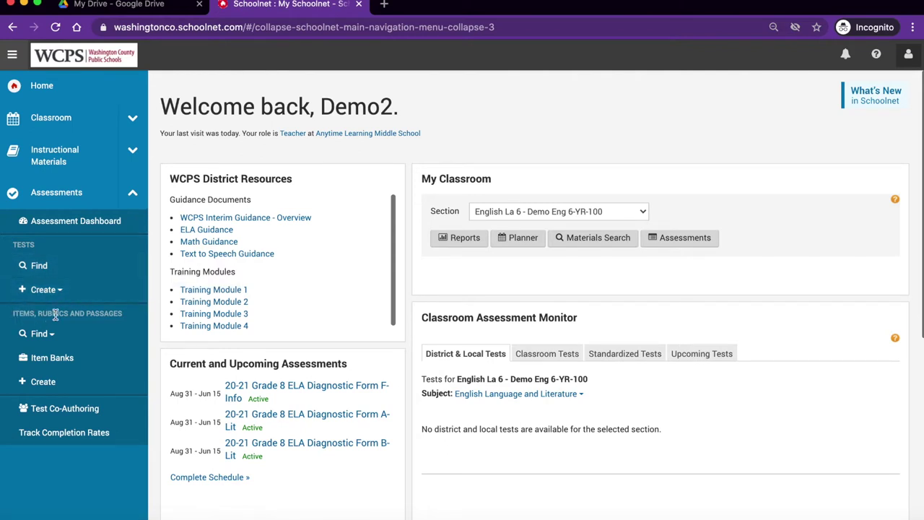
click(44, 382)
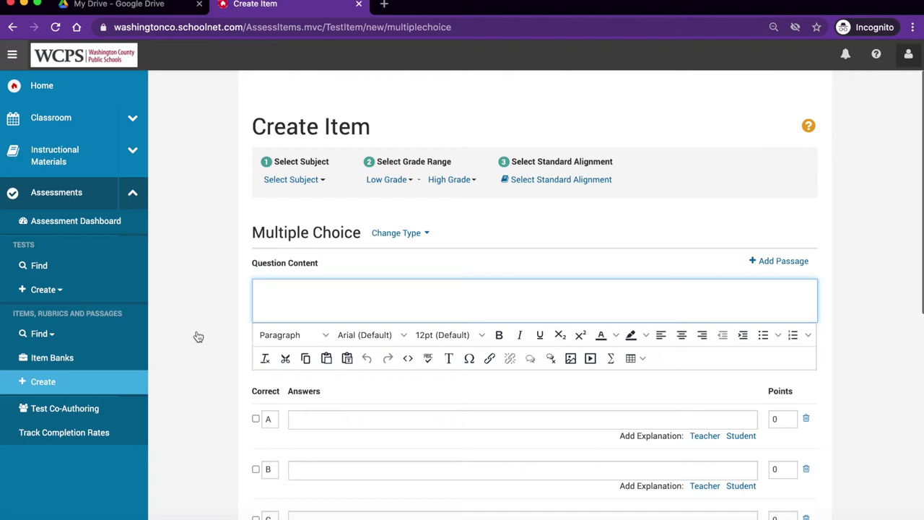
Set the new Multiple Choice item's subject to Mathematics and its grade range to 03–03
click(321, 180)
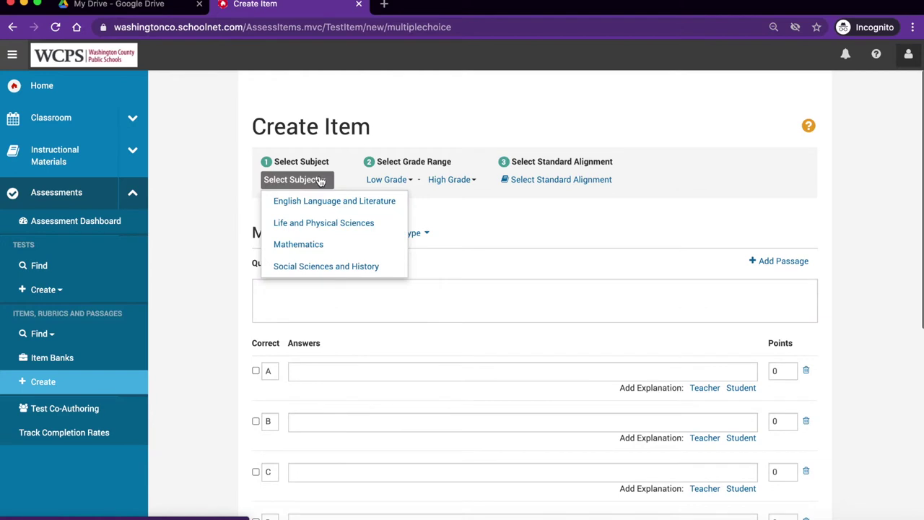
click(302, 245)
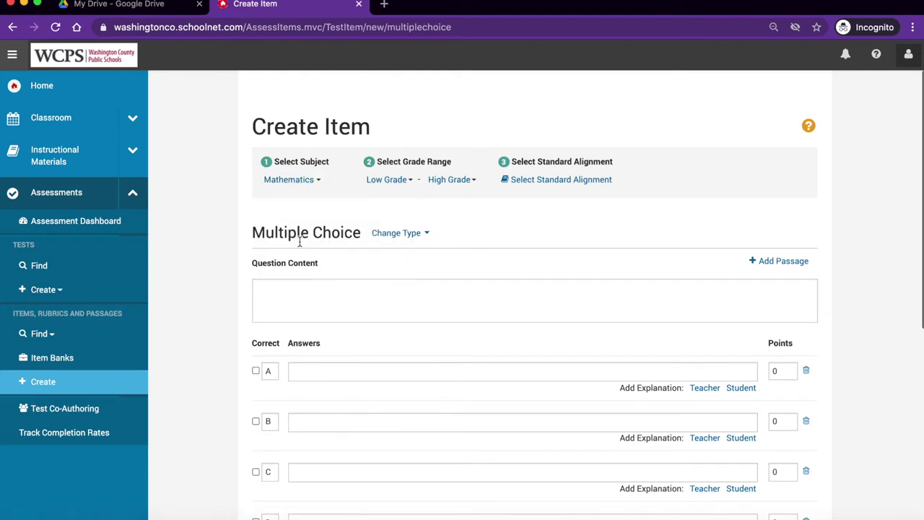
click(411, 180)
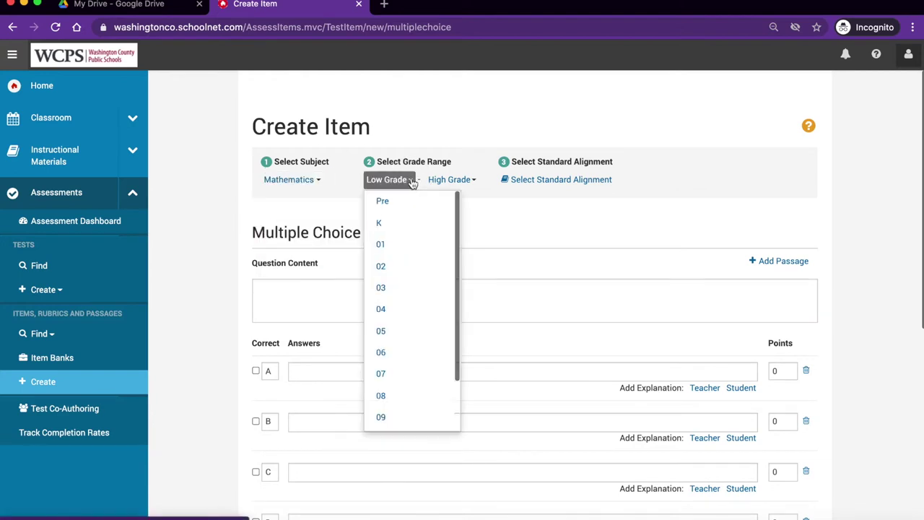
click(388, 287)
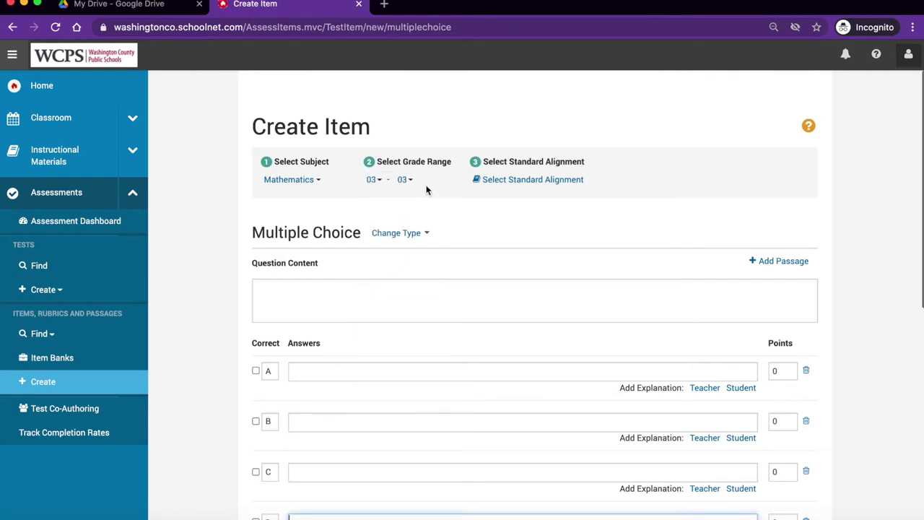
click(523, 180)
click(348, 137)
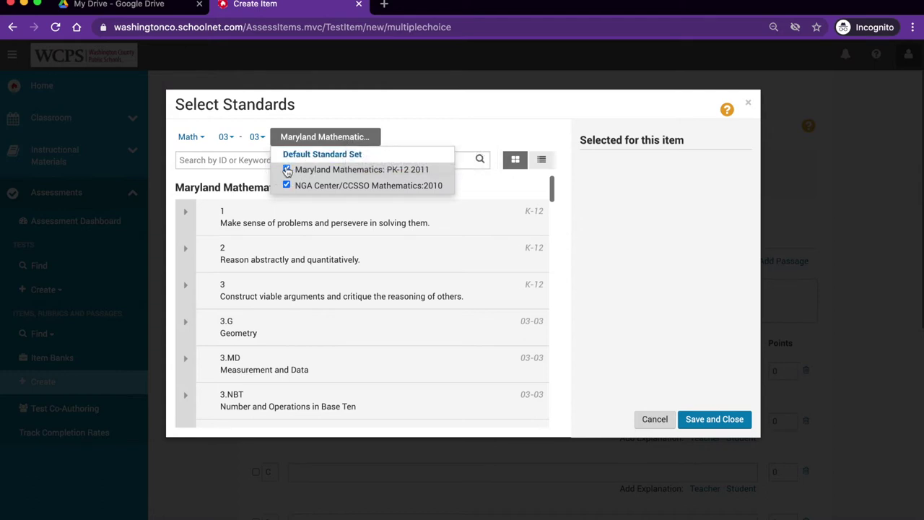
Hide Maryland Mathematics and align the item to 3.MD.B Represent and interpret data
click(287, 170)
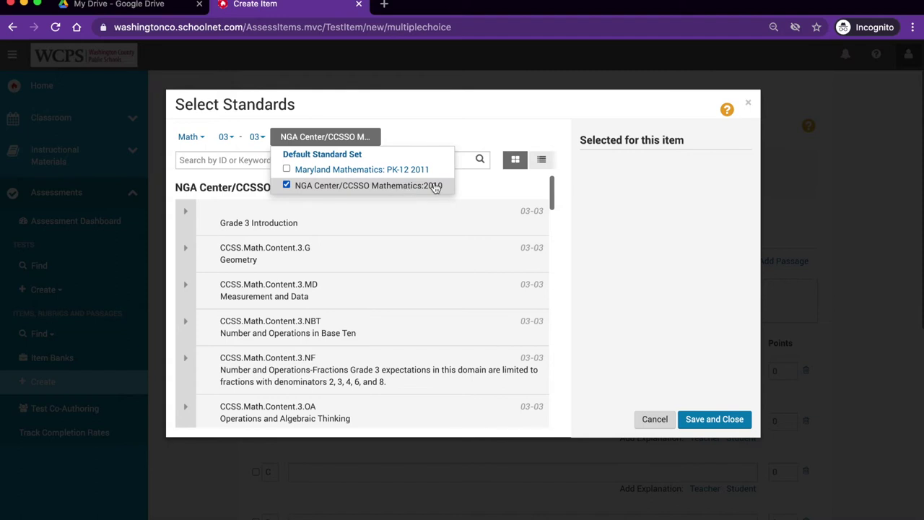
click(480, 189)
click(373, 253)
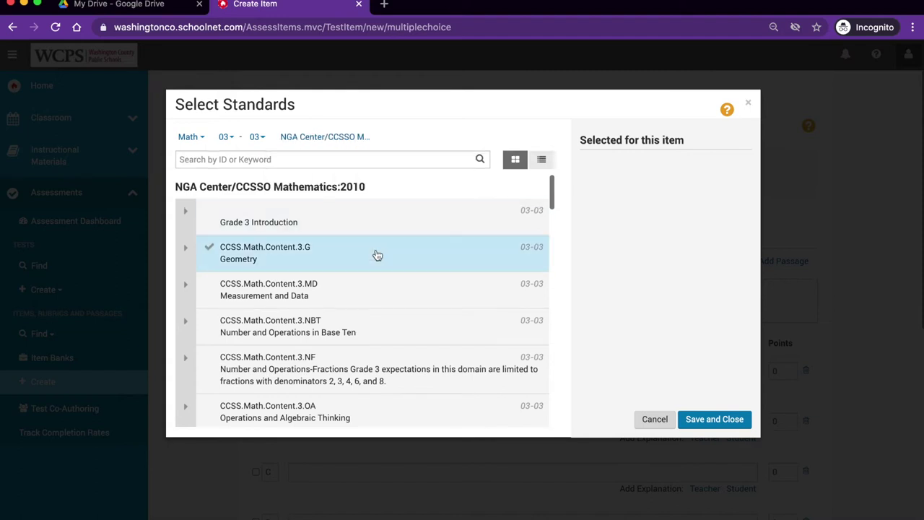
scroll(375, 255, down, 1)
click(377, 255)
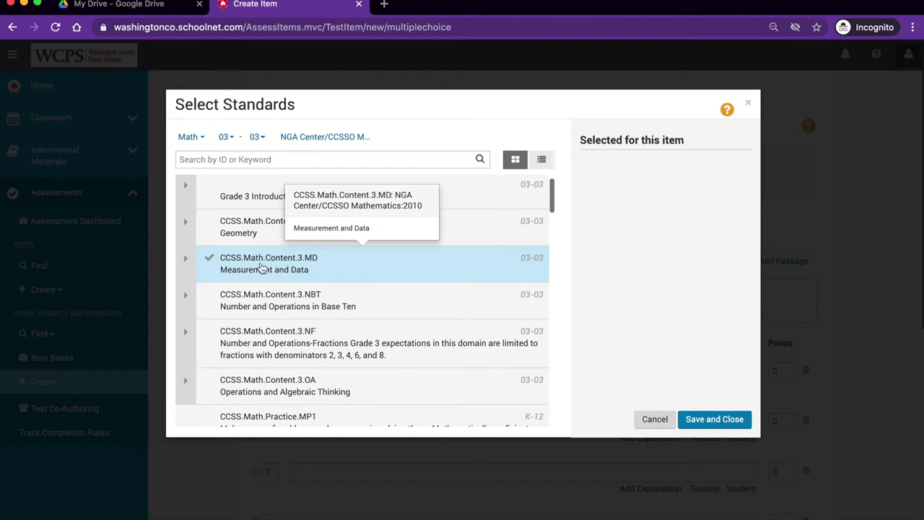
click(187, 262)
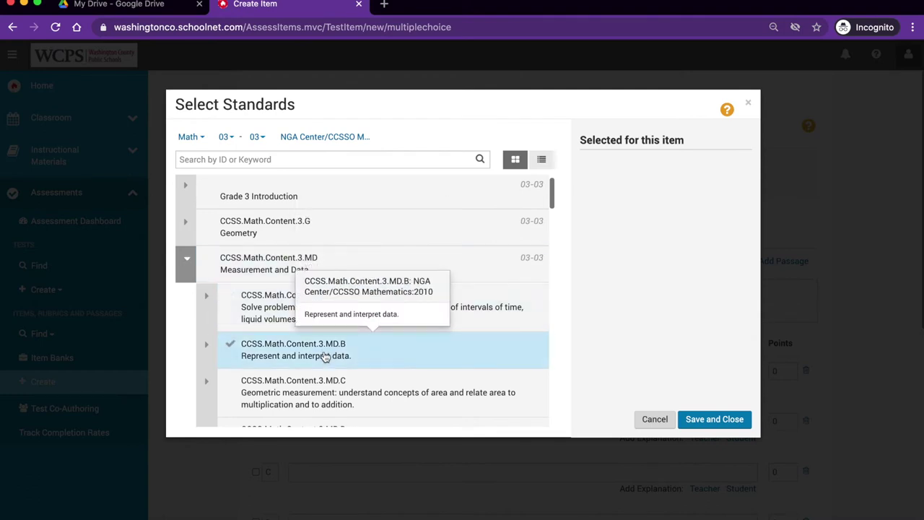
click(325, 357)
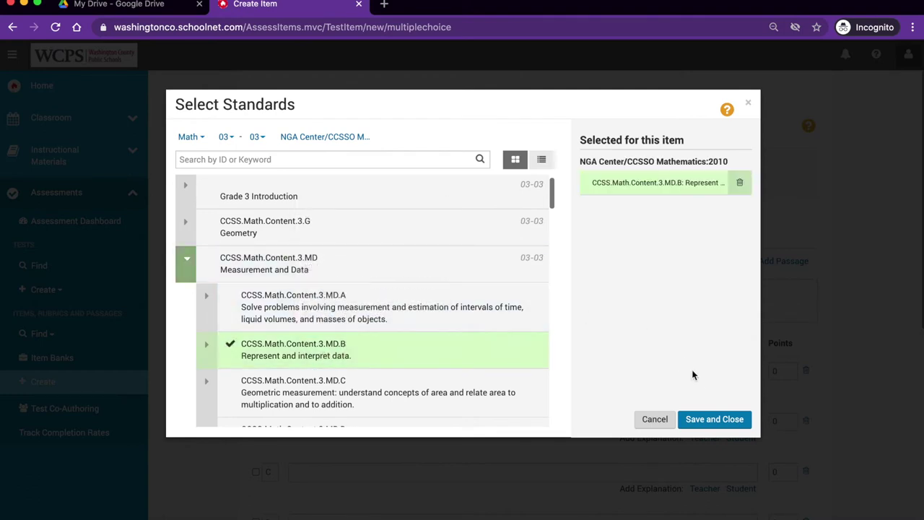
click(713, 418)
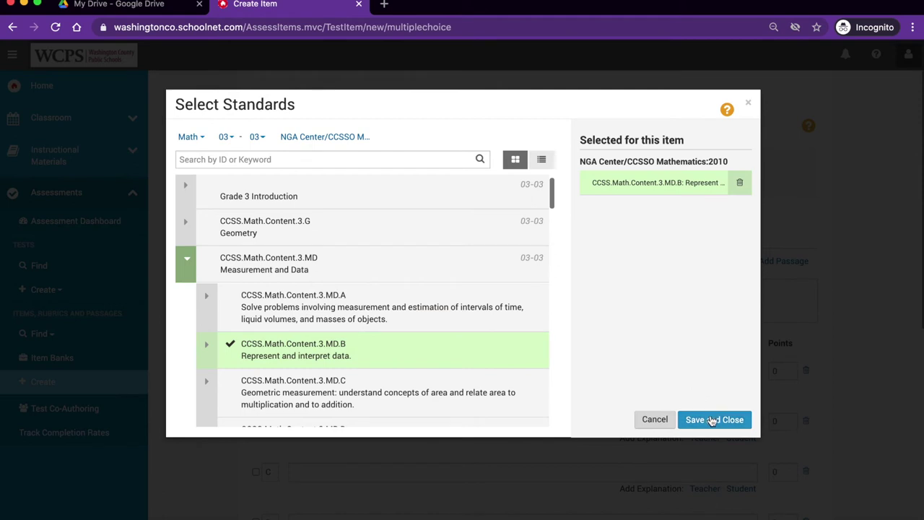
click(712, 419)
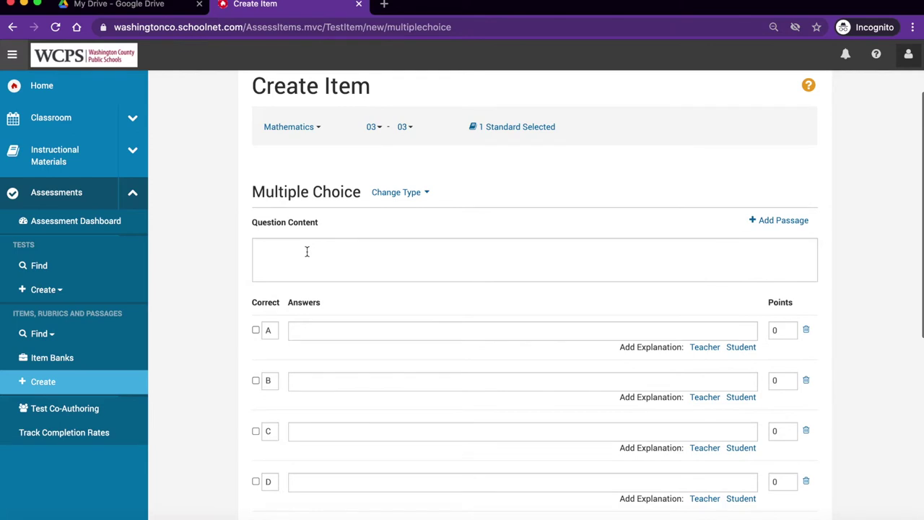
Enter 'This is where the question goes.' as the question content
click(307, 251)
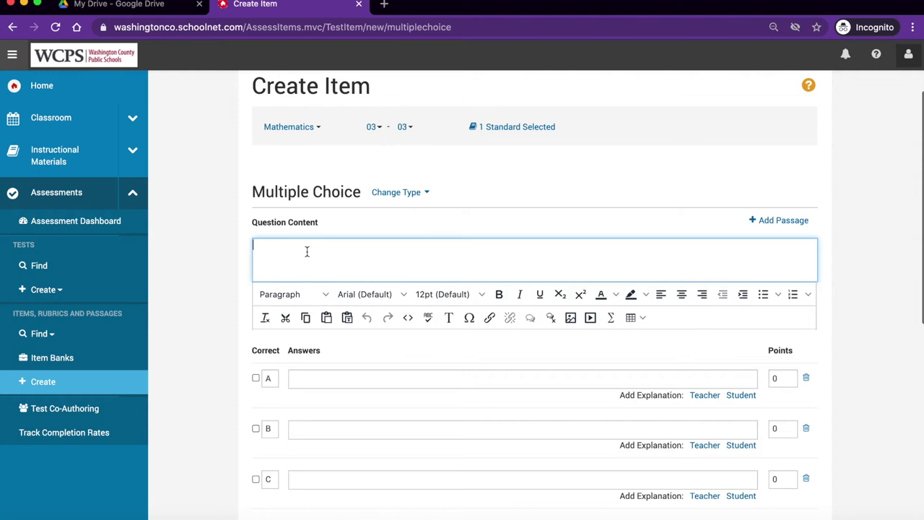
text(This is where the question goes.)
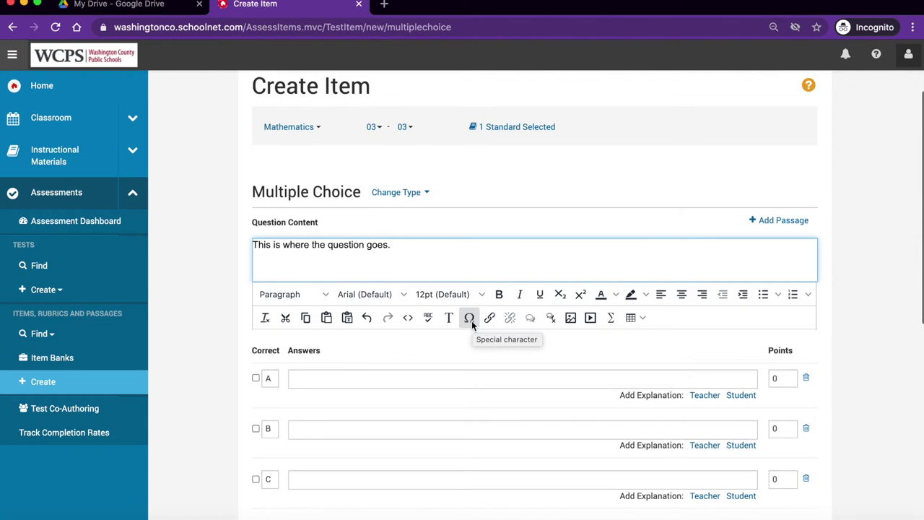
click(612, 321)
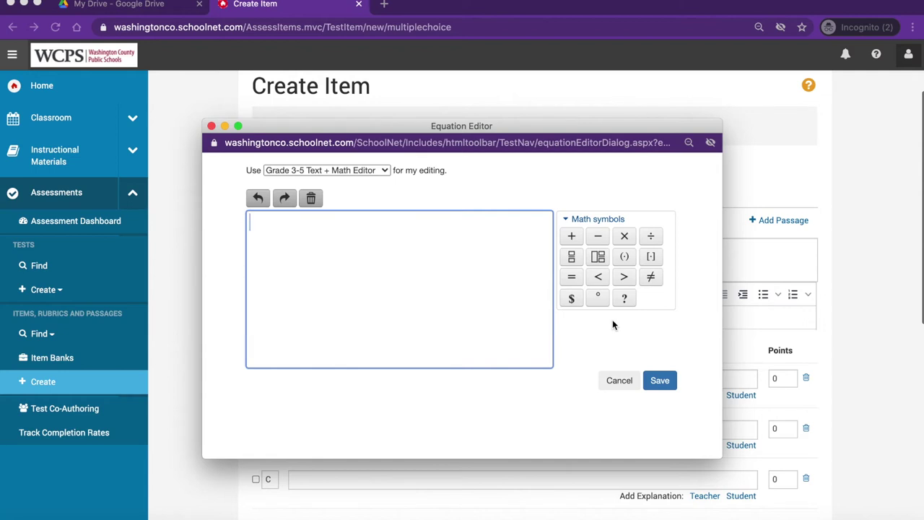
Insert the equation 4 × □ = 24 after the question sentence
text(4)
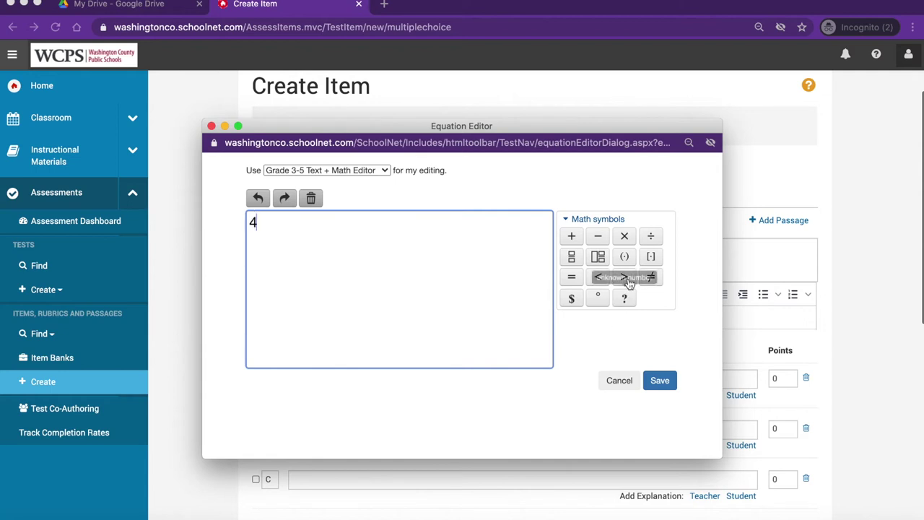
click(625, 238)
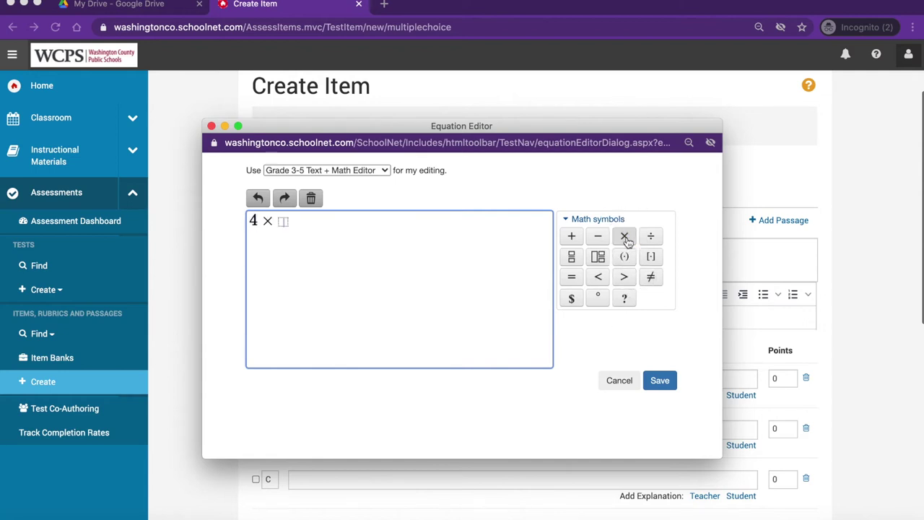
click(573, 280)
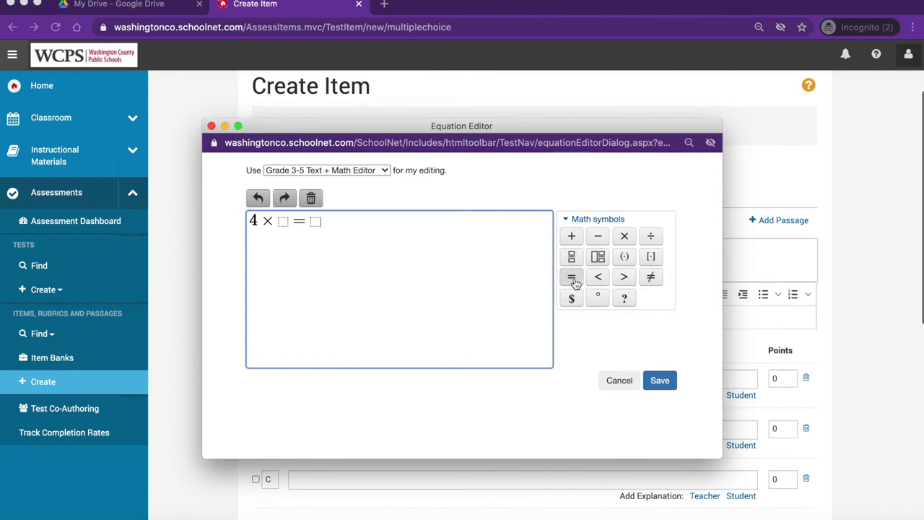
text(24)
click(662, 382)
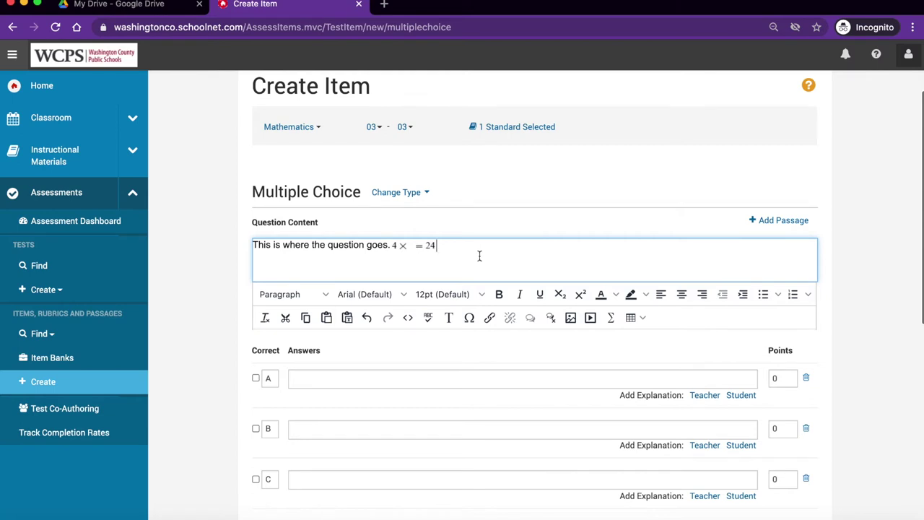
scroll(530, 347, down, 1)
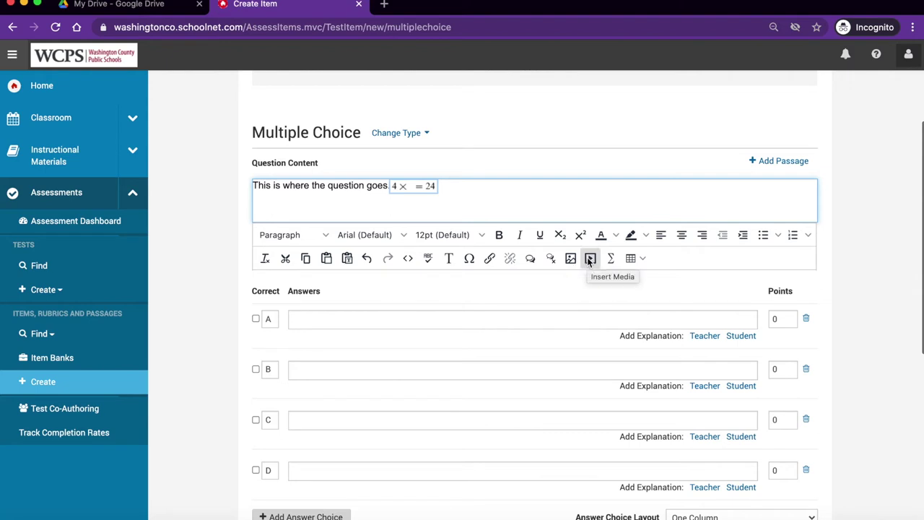
Enter answer choices 4, 5, 6 and 7 in A–D and mark C as correct
click(642, 259)
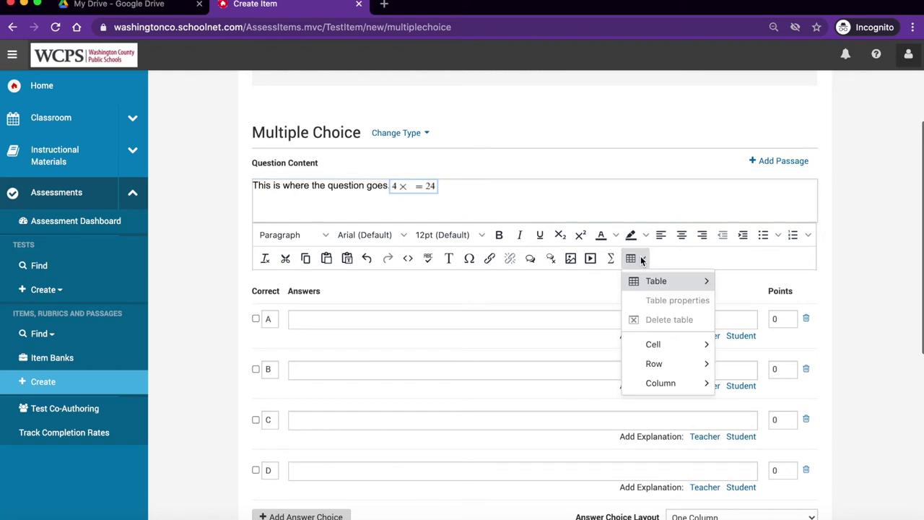
click(642, 260)
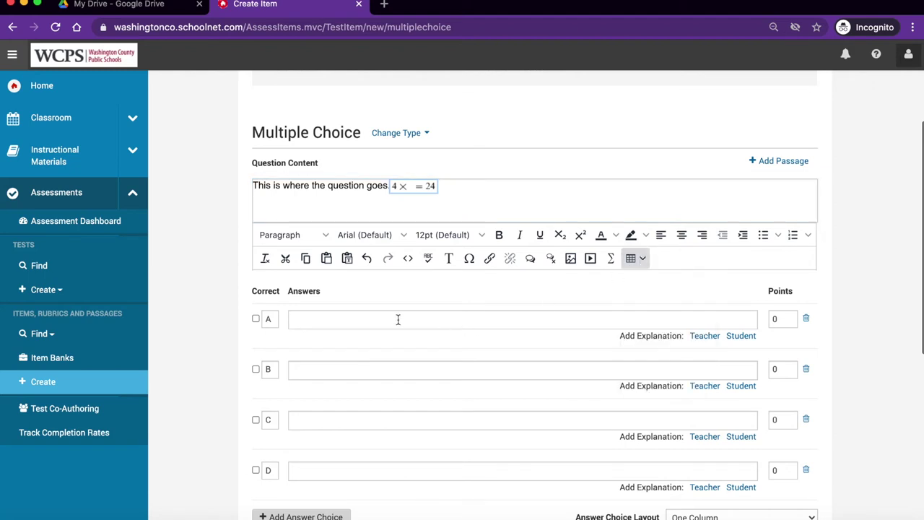
scroll(398, 319, down, 1)
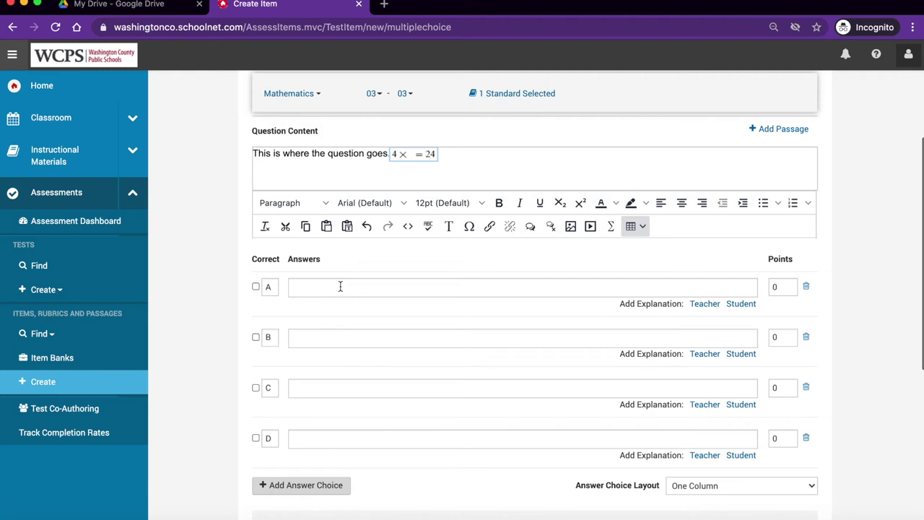
click(340, 287)
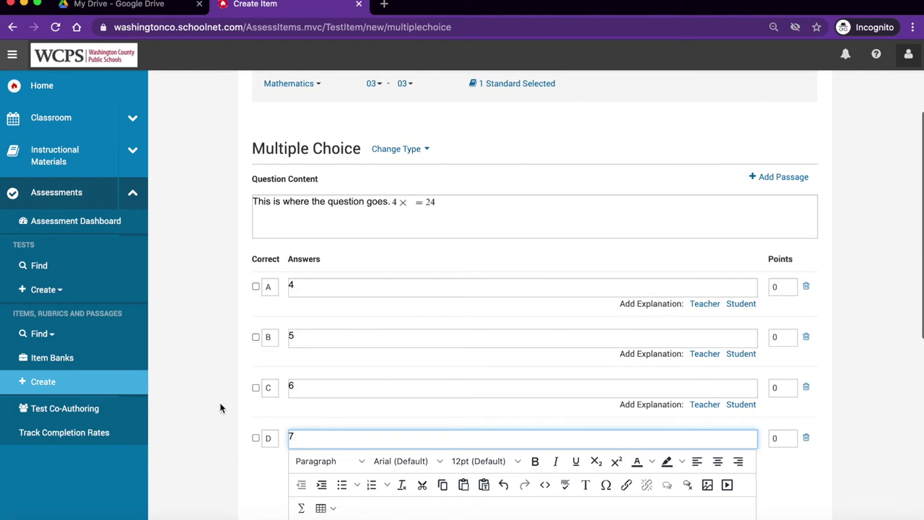
click(255, 388)
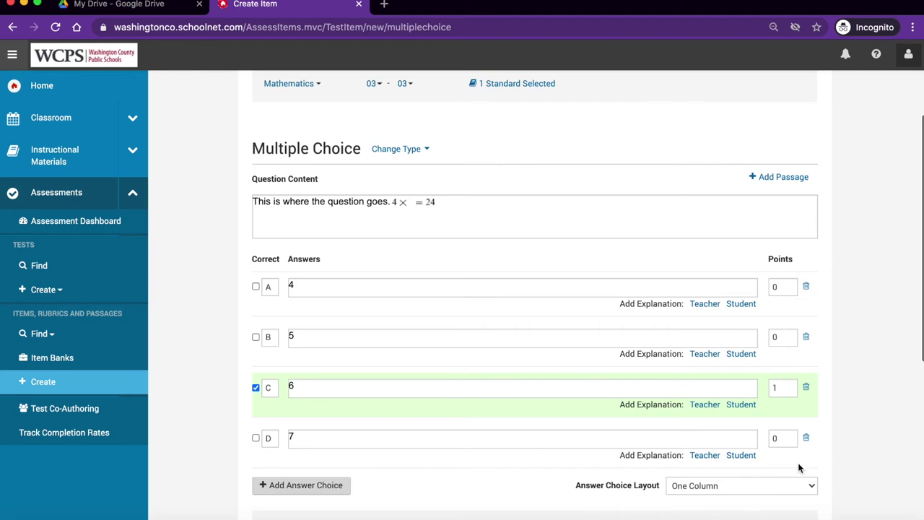
Change answer C's point value to 2
click(774, 387)
key(BackSpace)
text(2)
scroll(715, 434, down, 3)
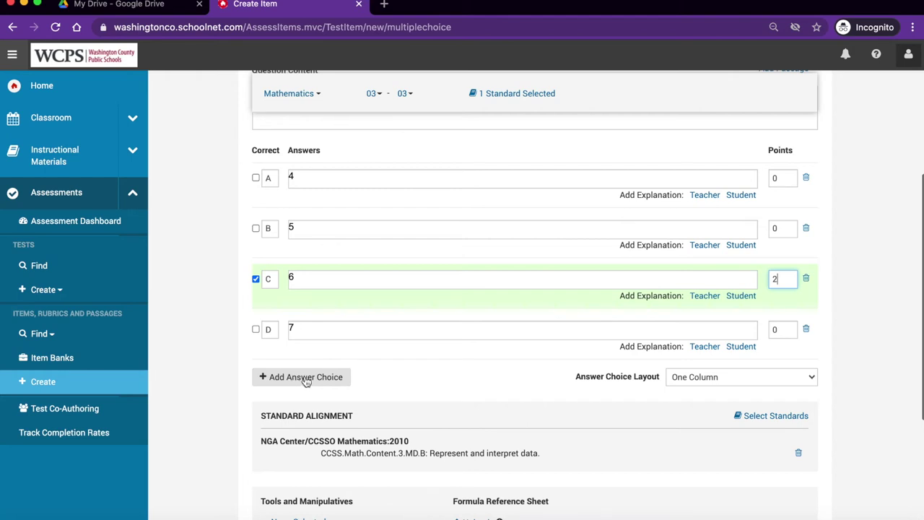
Keep the answer choices in a One Column layout
click(748, 380)
click(747, 377)
scroll(666, 462, down, 5)
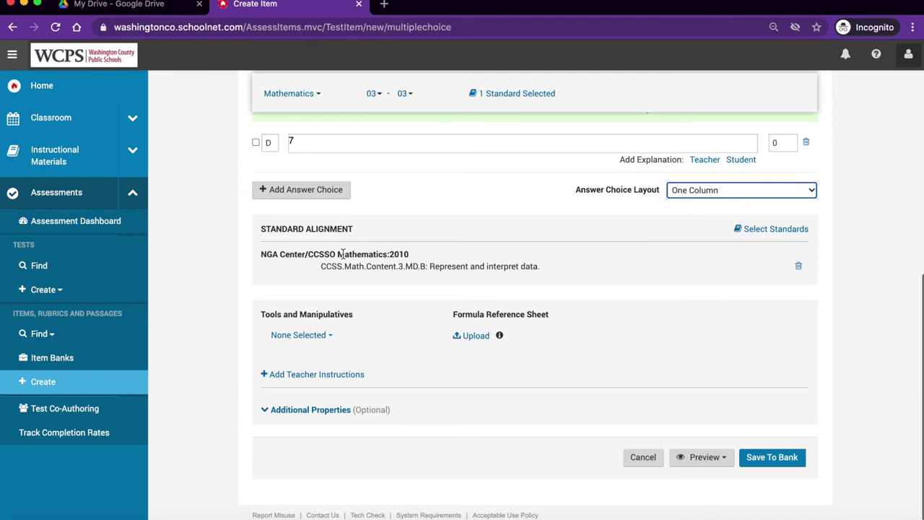
scroll(545, 273, down, 1)
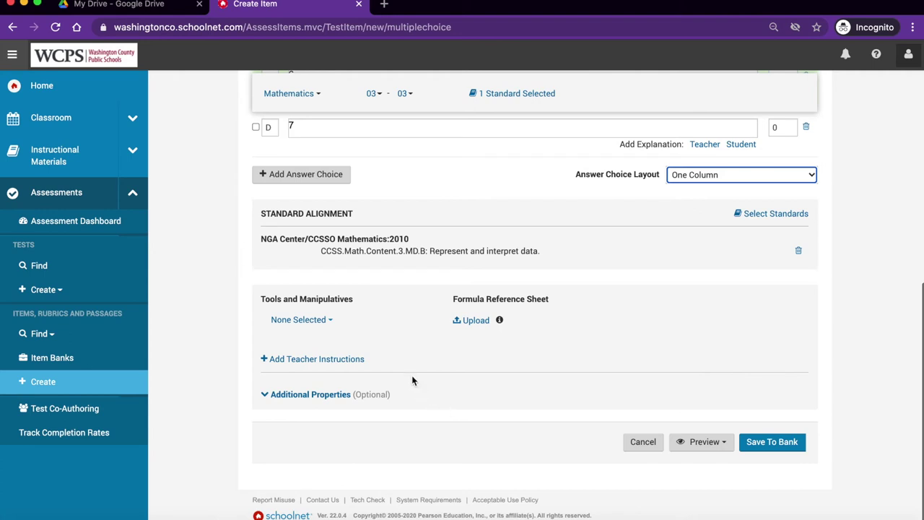
click(331, 321)
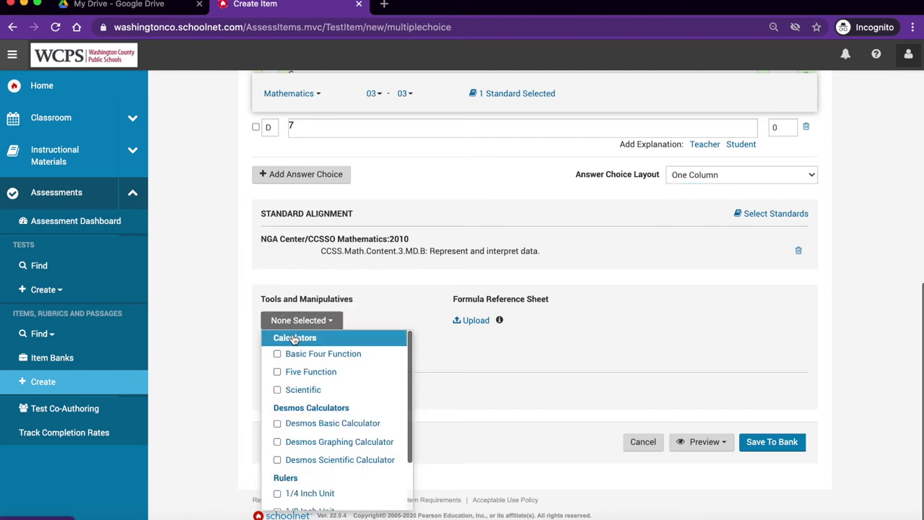
scroll(304, 410, down, 2)
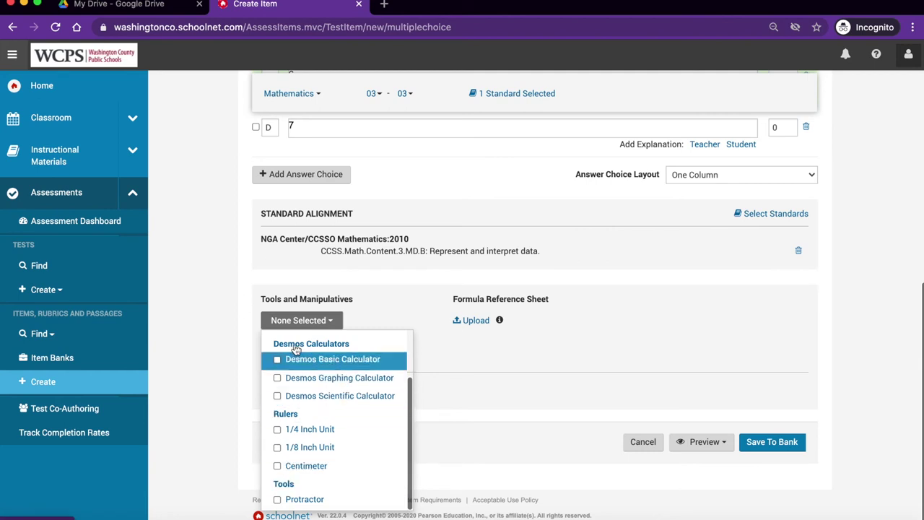
click(372, 309)
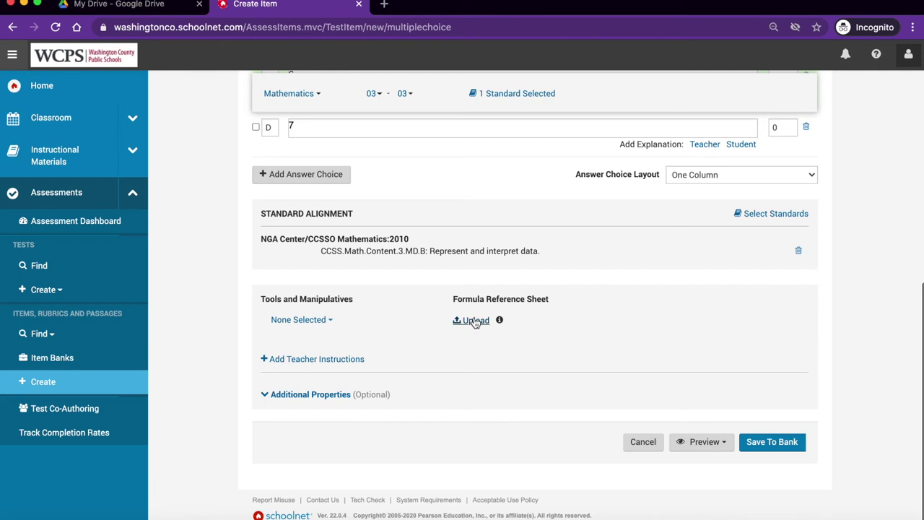
click(342, 359)
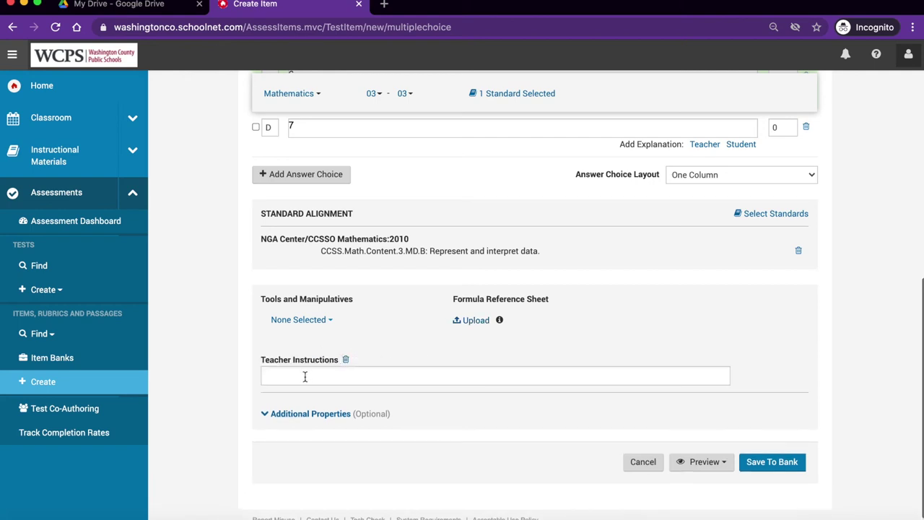
Show the item's preview options: In TestNav and In TestNav with Text to Speech
scroll(679, 394, down, 1)
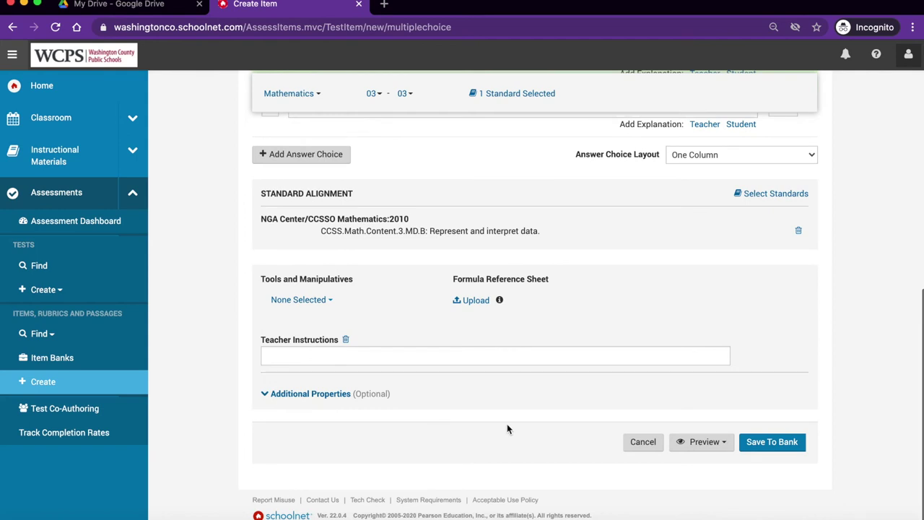
click(725, 444)
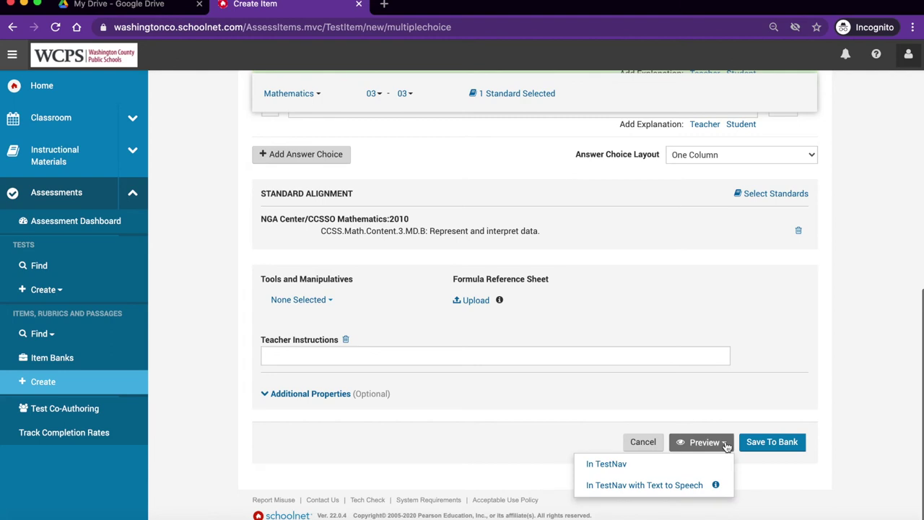
Preview the item In TestNav with Text to Speech
click(638, 487)
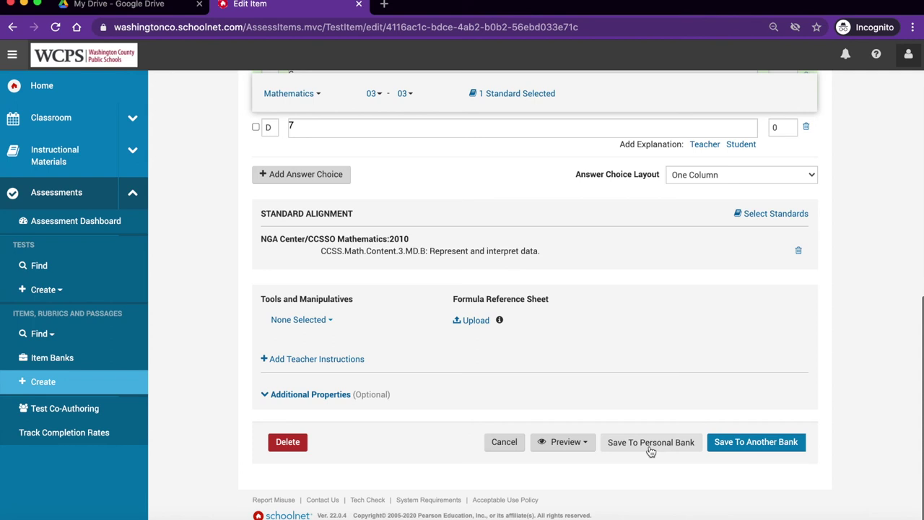
Save the item to the Personal Bank and check its details: Mathematics, grade 03, standard 3.MD.B
click(650, 449)
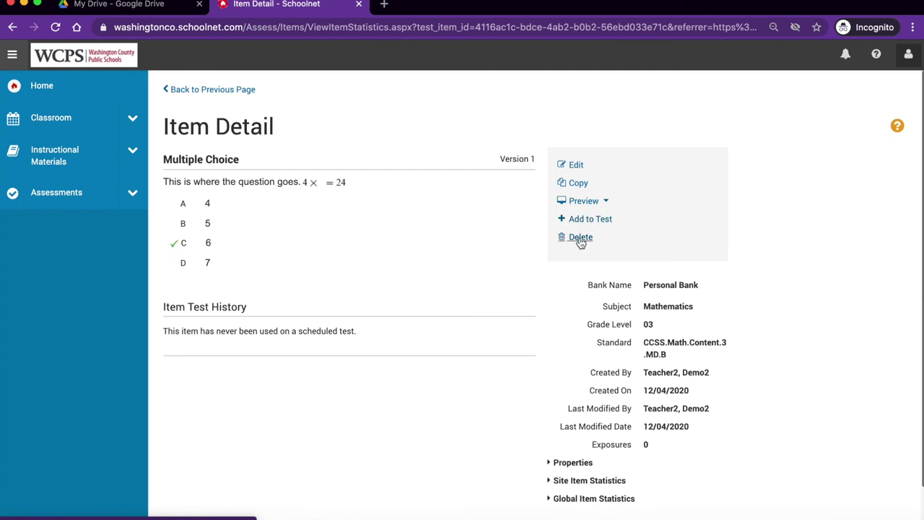
scroll(513, 314, down, 2)
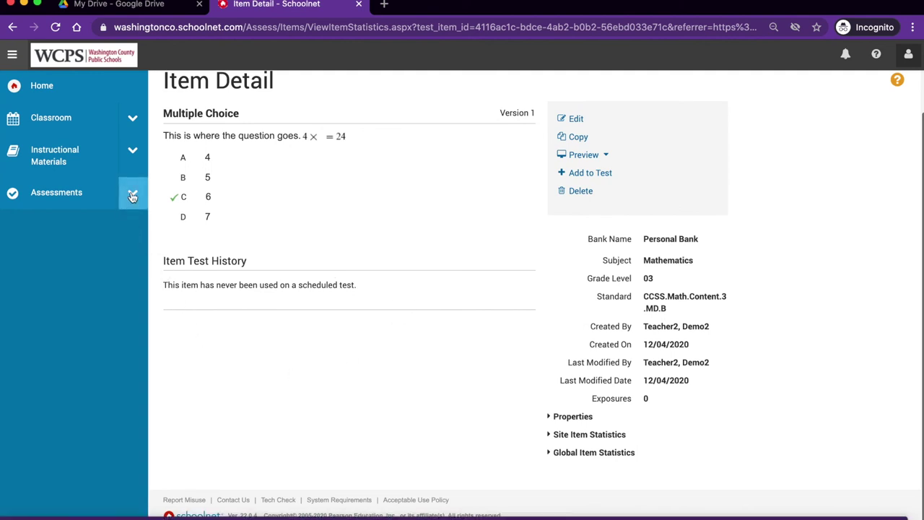
click(132, 197)
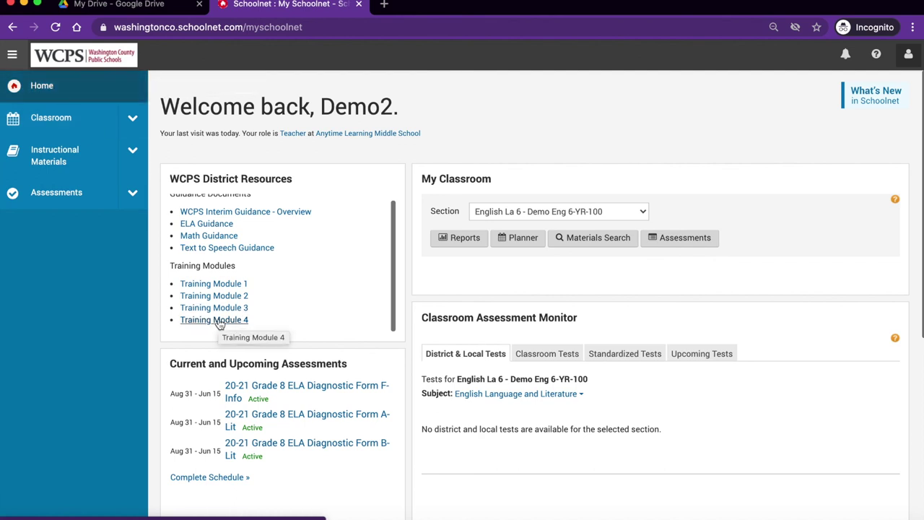
Open SchoolNet Training Module 4 (Creating Assessments) from the WCPS District Resources
click(219, 322)
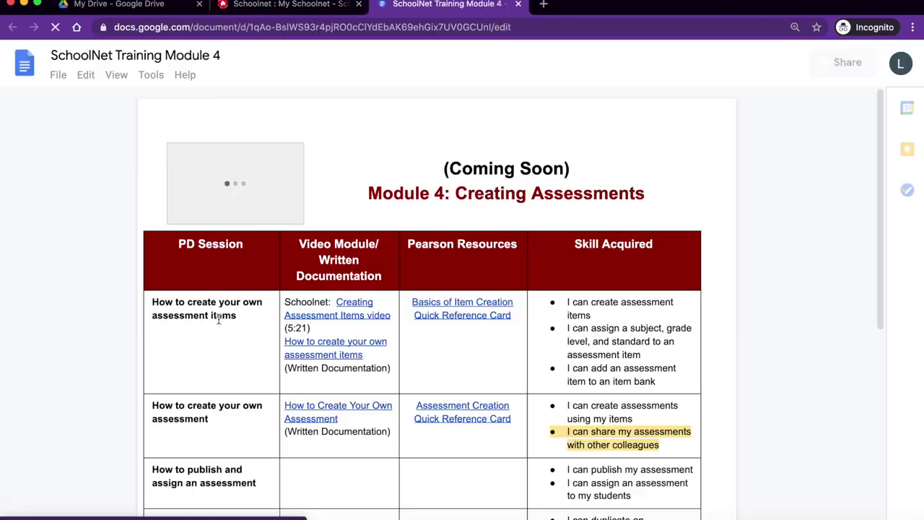
Follow the module's link to the Basics of Item Creation Quick Reference Card PDF
scroll(399, 276, down, 2)
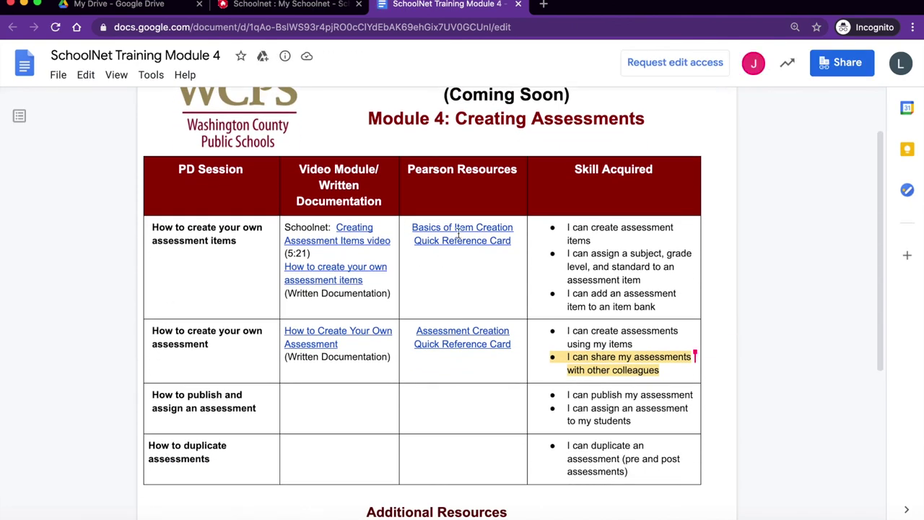
click(463, 243)
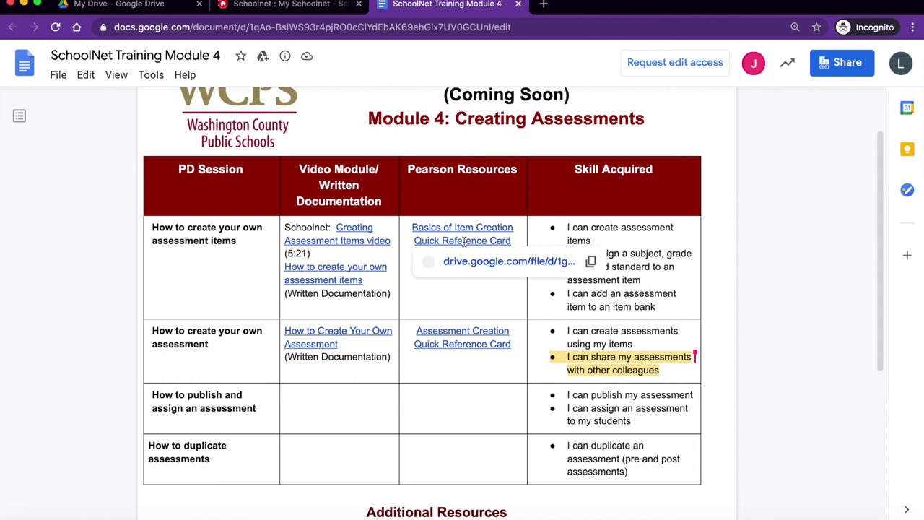
click(467, 261)
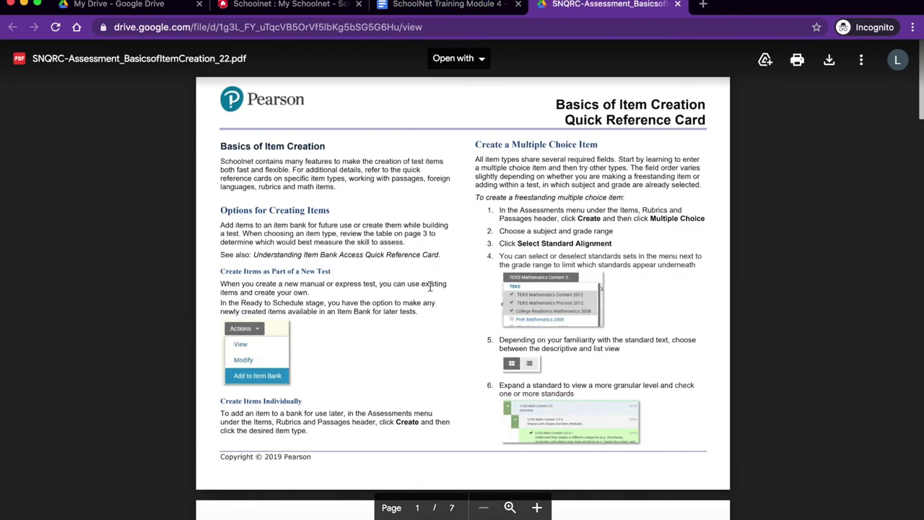
Scroll through pages 1–3 of the Basics of Item Creation Quick Reference Card
scroll(405, 311, down, 5)
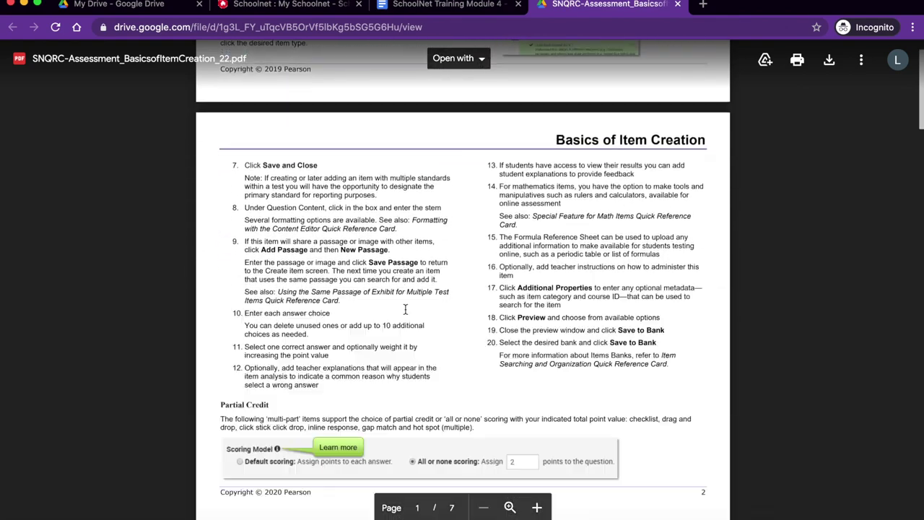
scroll(405, 310, down, 5)
scroll(405, 309, down, 2)
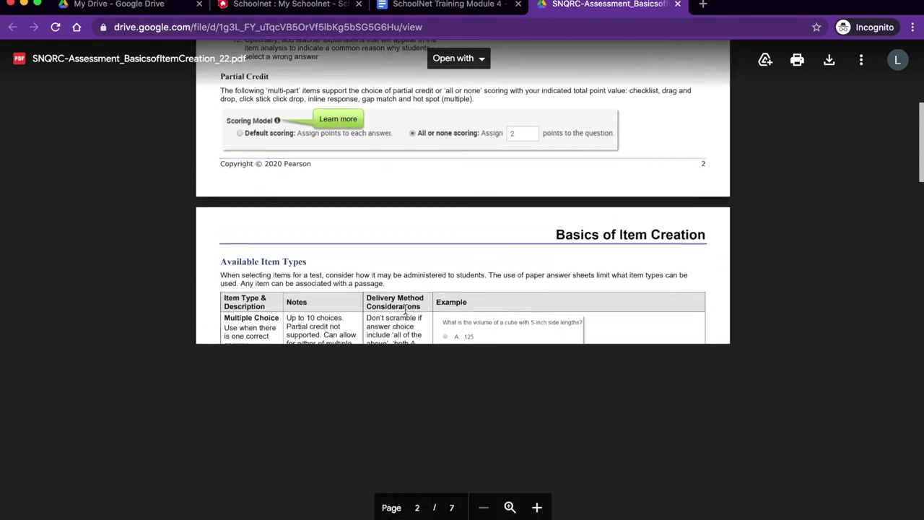